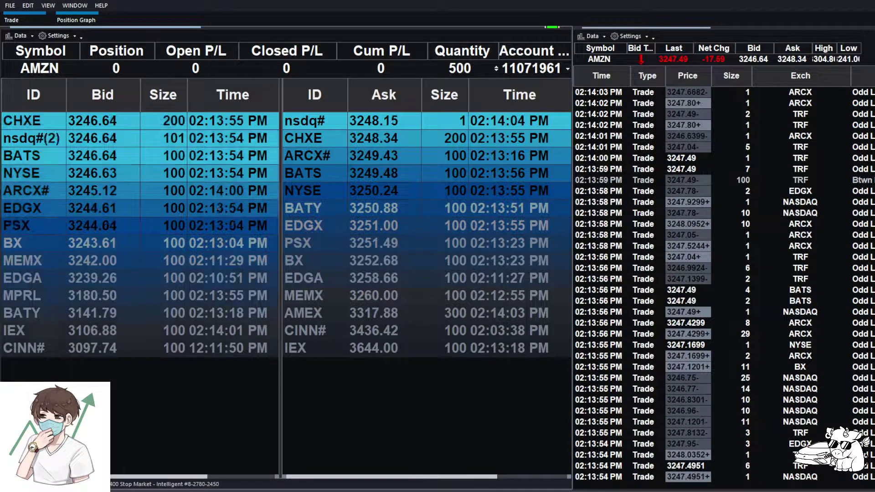
- Enter AAPL in the montage Symbol field to load its quotes and trades
{"action": "type", "text": "AAPL"}
{"action": "key", "text": "Return"}
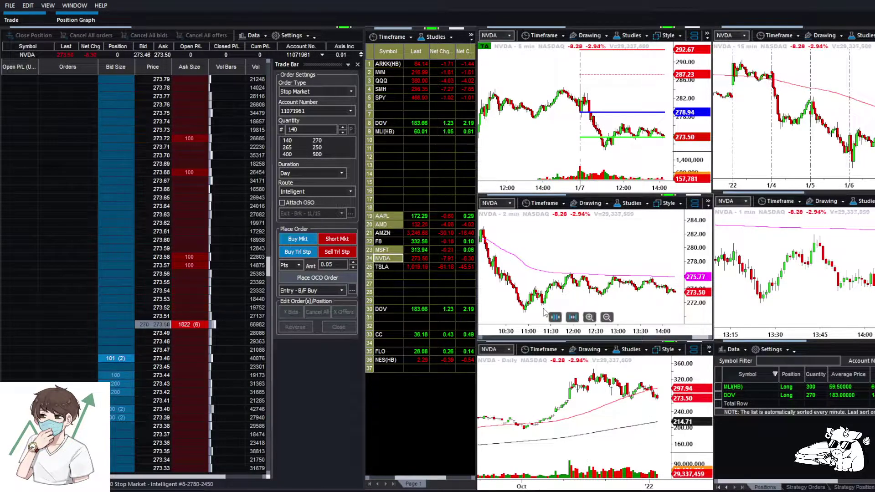
- Zoom the 2-minute chart out and back in, then float the 15-minute NVDA chart
{"action": "left_click", "coordinate": [555, 318]}
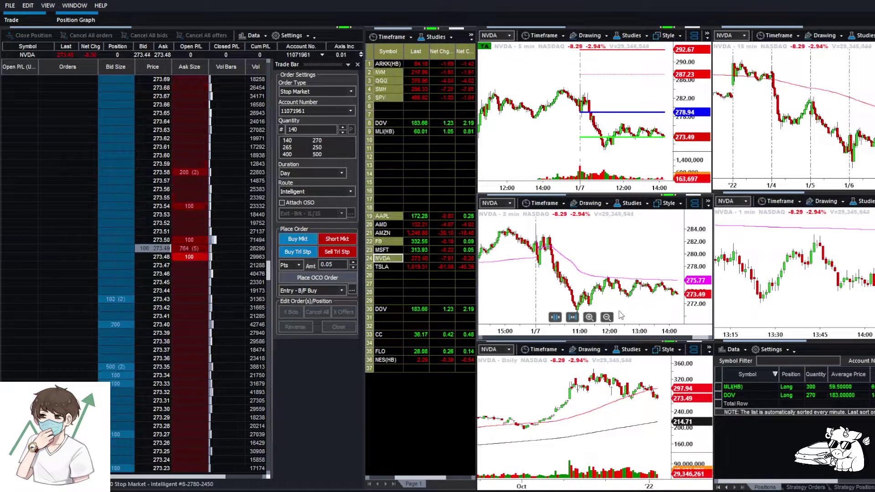
{"action": "left_click", "coordinate": [589, 318]}
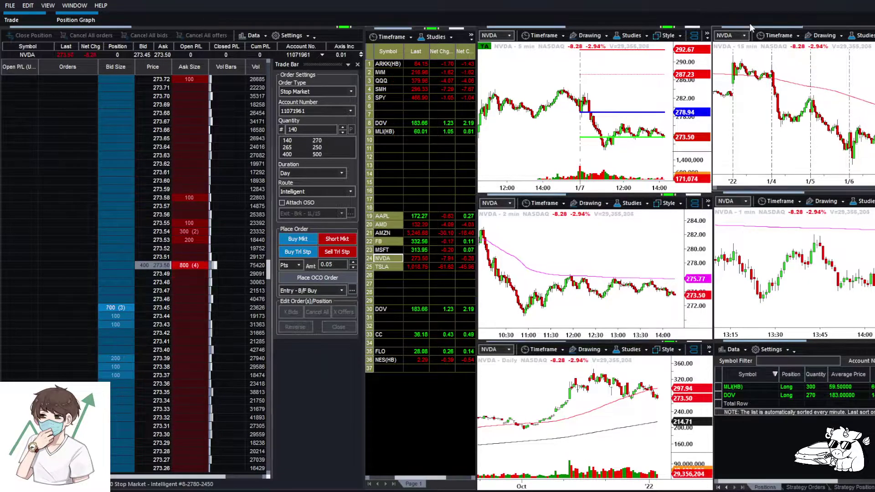
{"action": "left_click_drag", "start_coordinate": [758, 27], "coordinate": [404, 150]}
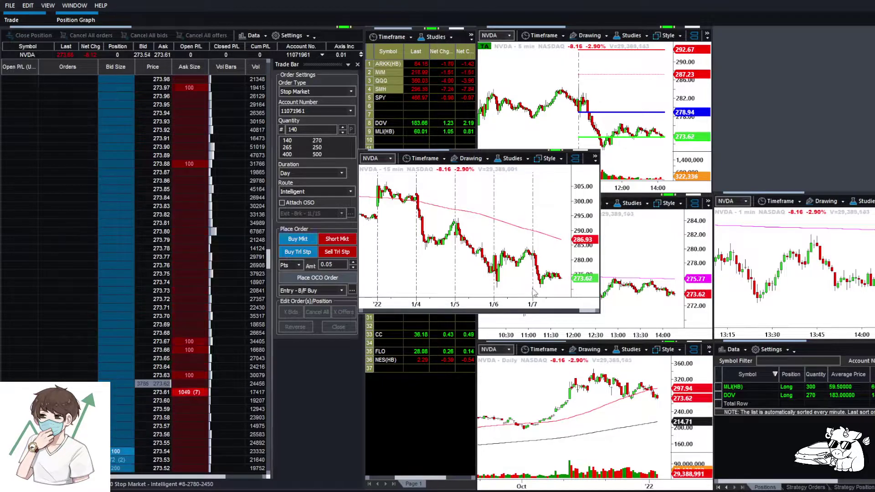
- Put the floating 15-minute NVDA chart back in its top-right dock slot
{"action": "left_click_drag", "start_coordinate": [431, 155], "coordinate": [770, 29]}
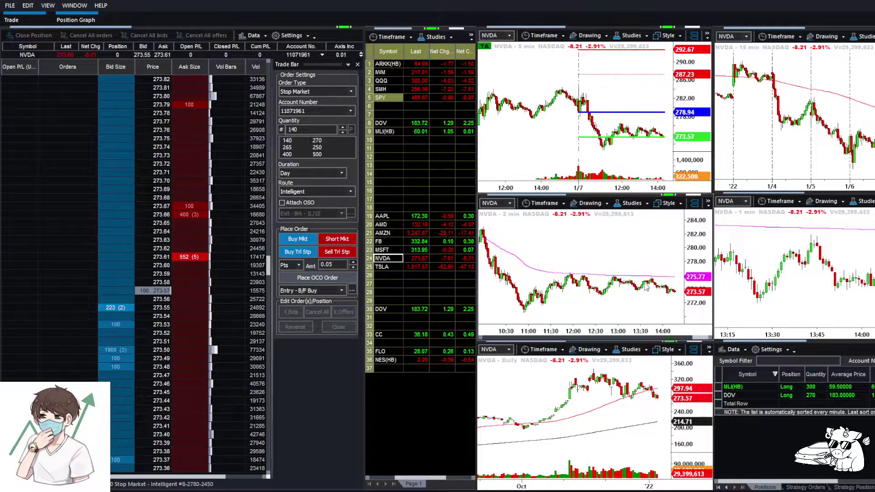
- Zoom the 2-minute NVDA chart in, out, then in again to frame about 11:30–14:00
{"action": "scroll", "coordinate": [605, 296], "scroll_direction": "up", "scroll_amount": 2}
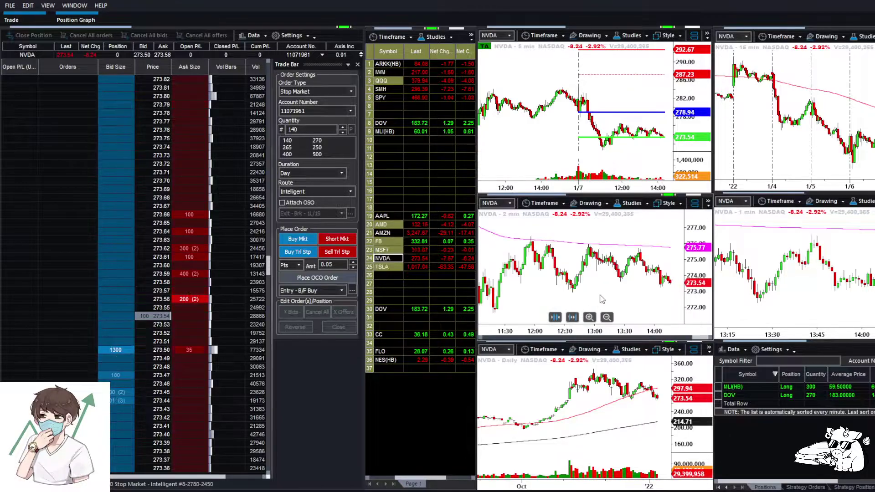
{"action": "left_click", "coordinate": [573, 317]}
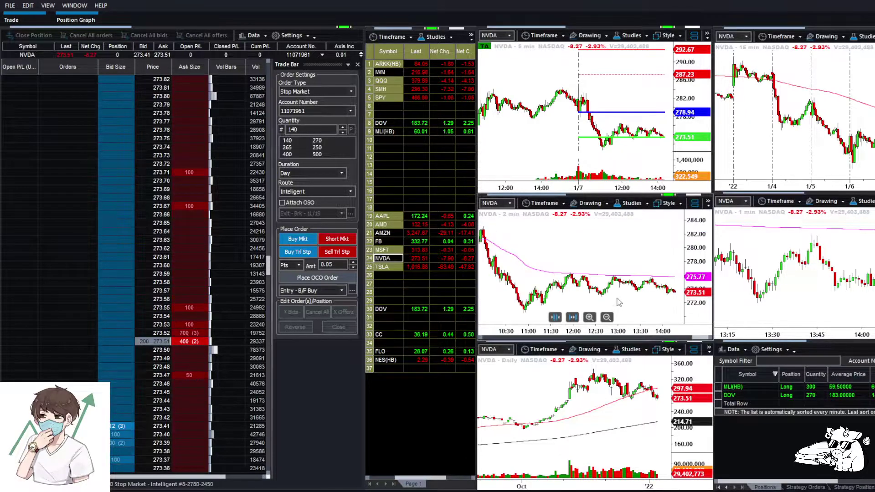
{"action": "scroll", "coordinate": [603, 310], "scroll_direction": "up", "scroll_amount": 2}
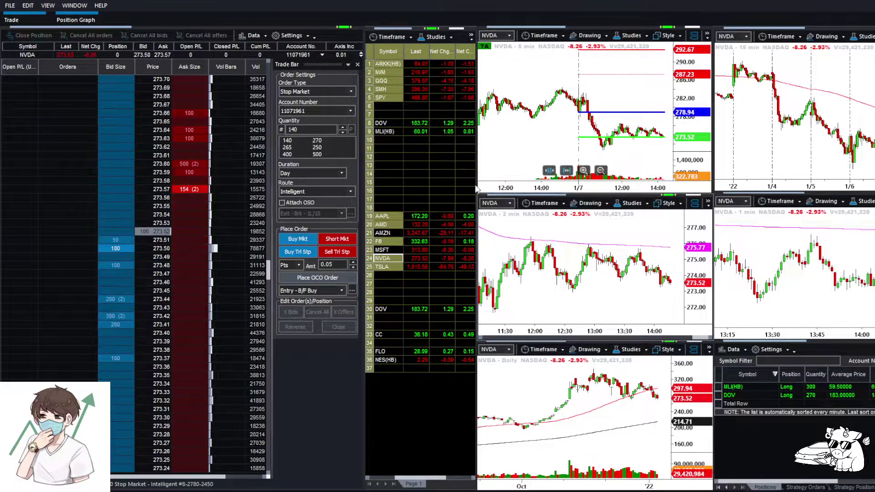
- Change order quantity from 140 to 250 and place a short stop-market at 272.94 from the ladder
{"action": "double_click", "coordinate": [309, 127]}
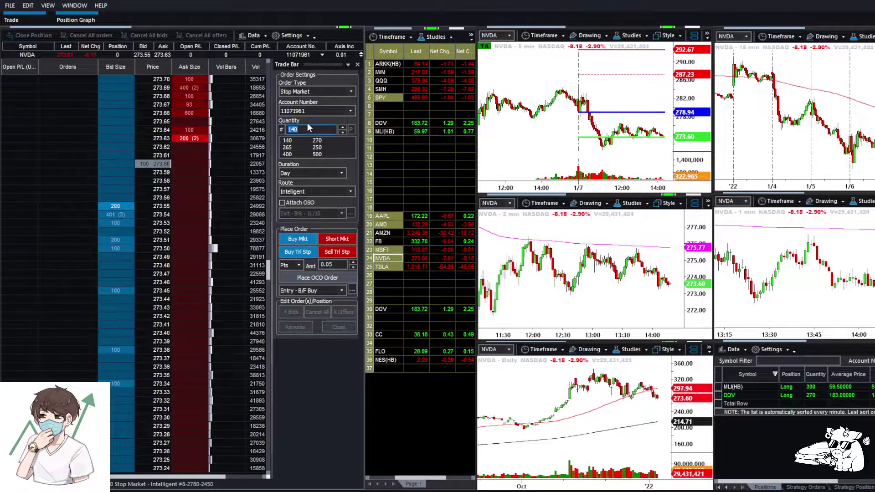
{"action": "type", "text": "250"}
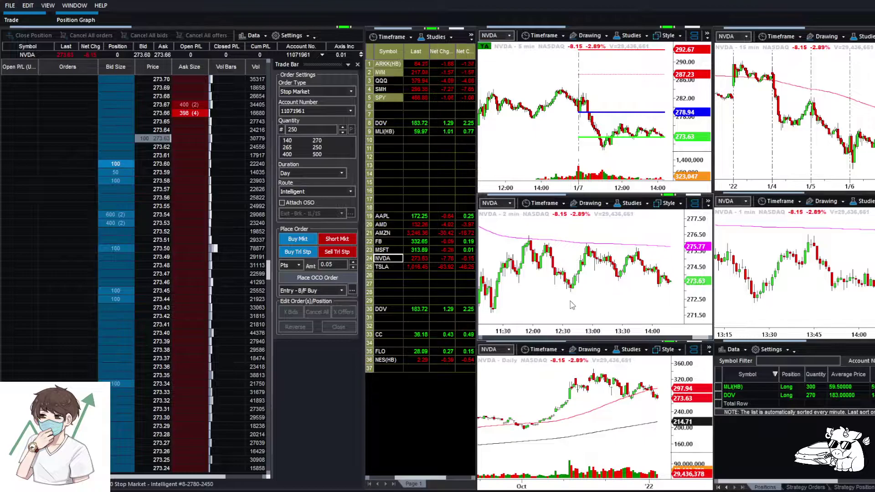
{"action": "left_click_drag", "start_coordinate": [270, 268], "coordinate": [268, 289]}
{"action": "left_click", "coordinate": [186, 282]}
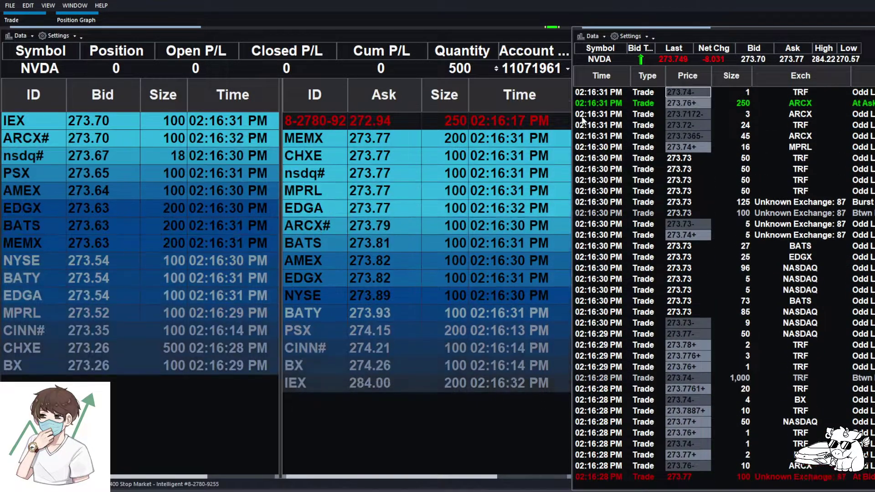
- Load MLI(HB) in the montage to check its position, then switch the montage to DOV
{"action": "type", "text": "MLI"}
{"action": "key", "text": "Return"}
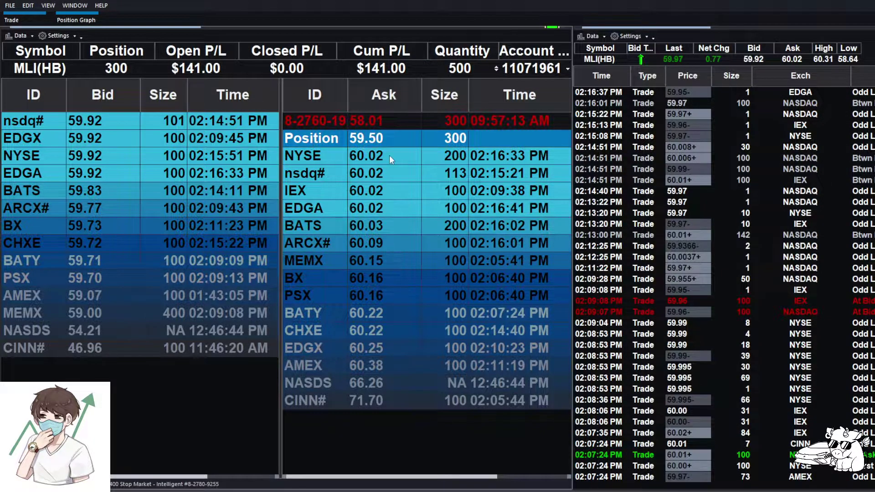
{"action": "left_click", "coordinate": [365, 154]}
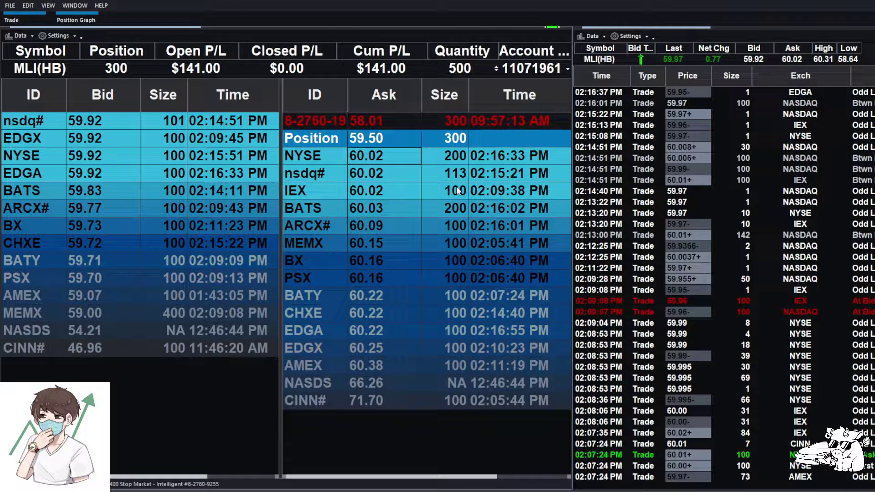
{"action": "left_click", "coordinate": [694, 94]}
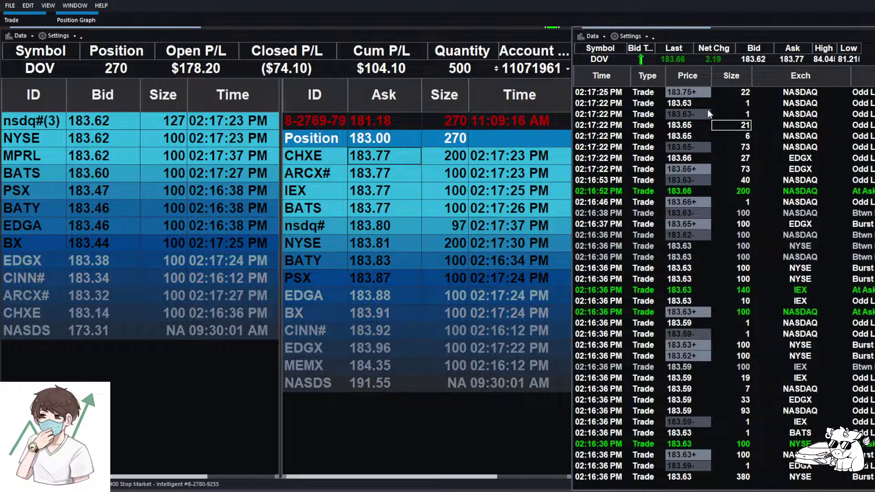
- Switch the Level 2 montage from DOV back to NVDA
{"action": "left_click", "coordinate": [697, 101]}
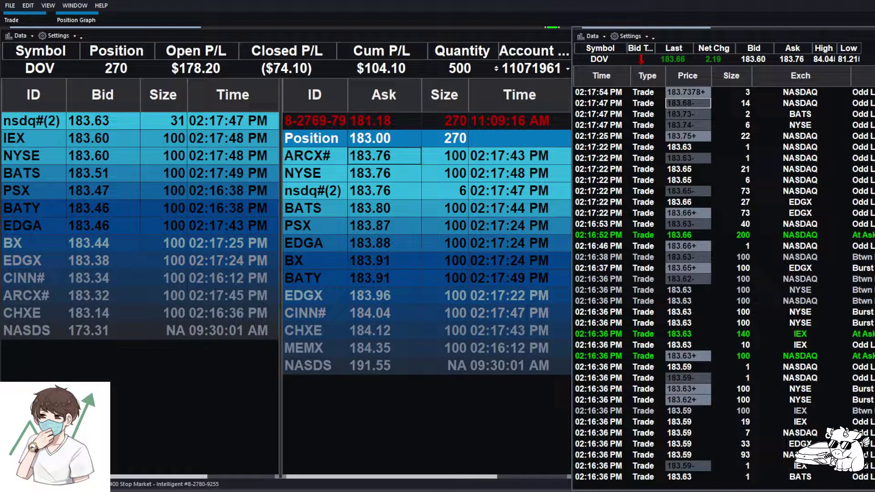
{"action": "left_click", "coordinate": [117, 127]}
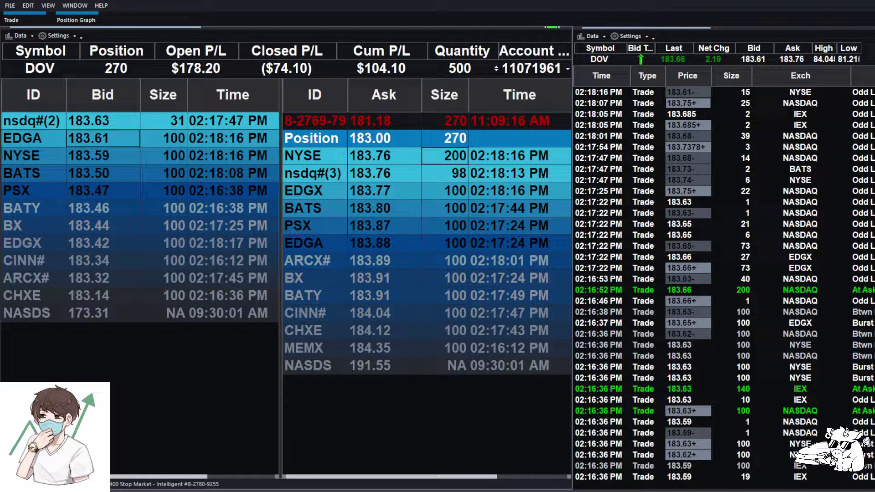
{"action": "type", "text": "NVDA"}
{"action": "key", "text": "Return"}
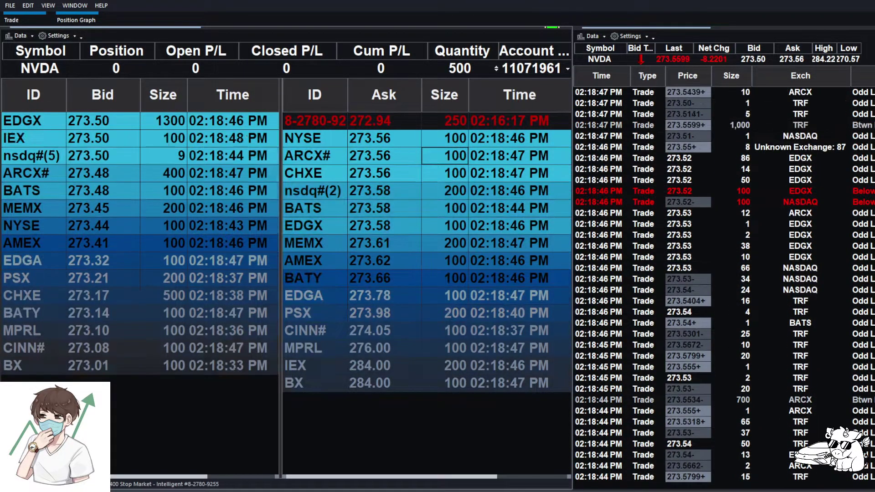
- Cycle the linked symbol through MLI(HB) and DOV, ending back on NVDA
{"action": "type", "text": "MLI"}
{"action": "key", "text": "Return"}
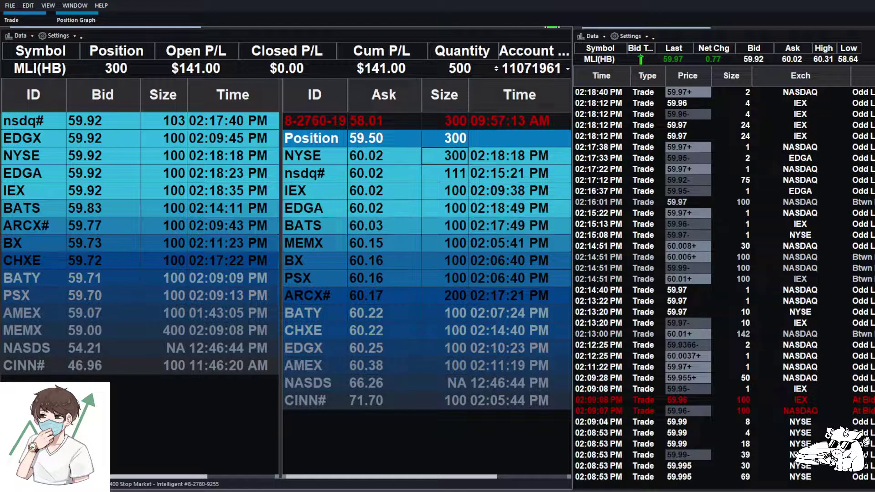
{"action": "type", "text": "DOV"}
{"action": "key", "text": "Return"}
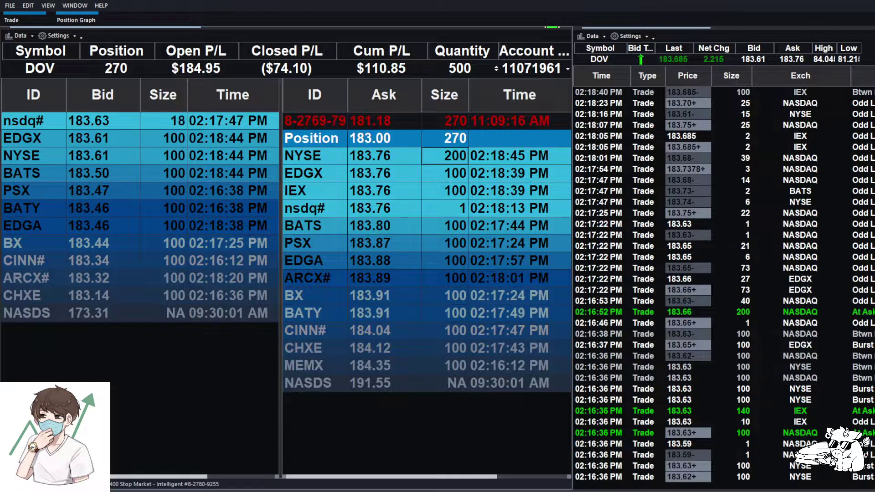
{"action": "type", "text": "NVDA"}
{"action": "key", "text": "Return"}
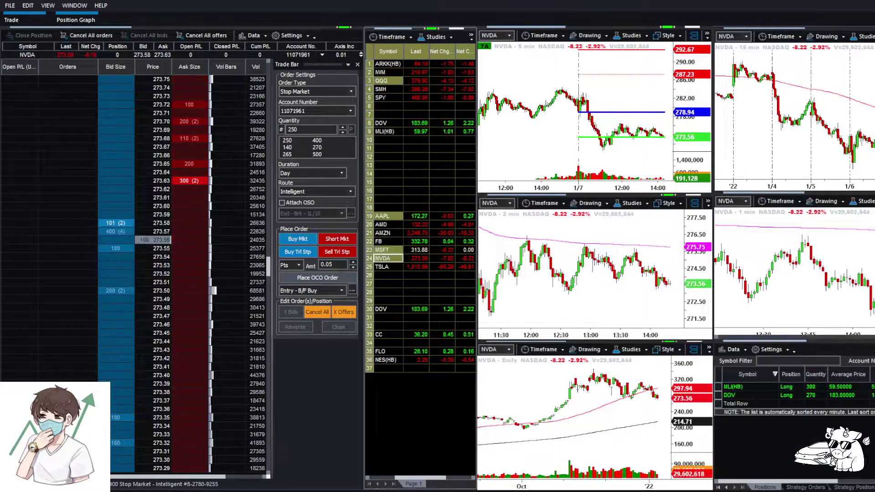
- Zoom the NVDA 2-minute chart out so its range starts around 10:30
{"action": "left_click", "coordinate": [559, 319]}
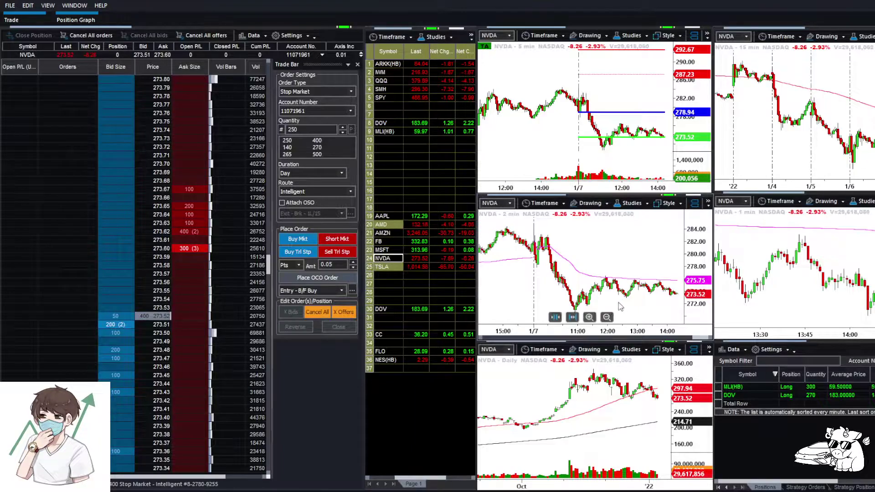
{"action": "scroll", "coordinate": [622, 249], "scroll_direction": "up", "scroll_amount": 2}
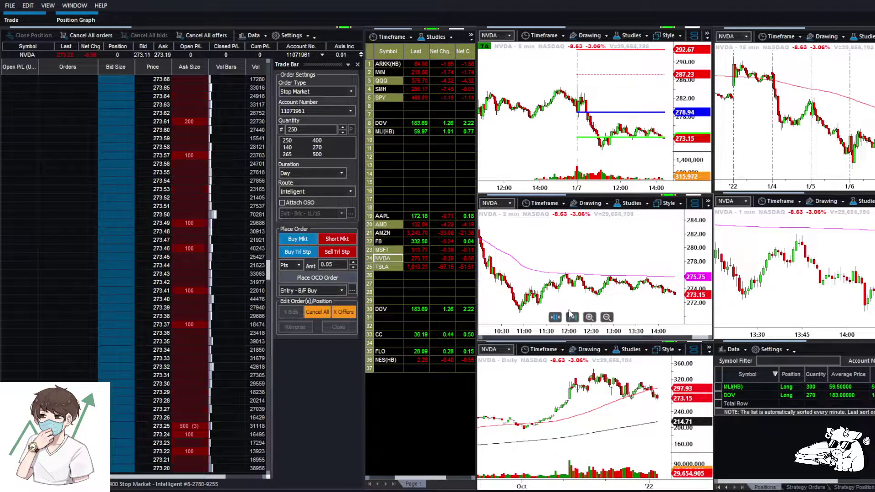
{"action": "left_click", "coordinate": [571, 315]}
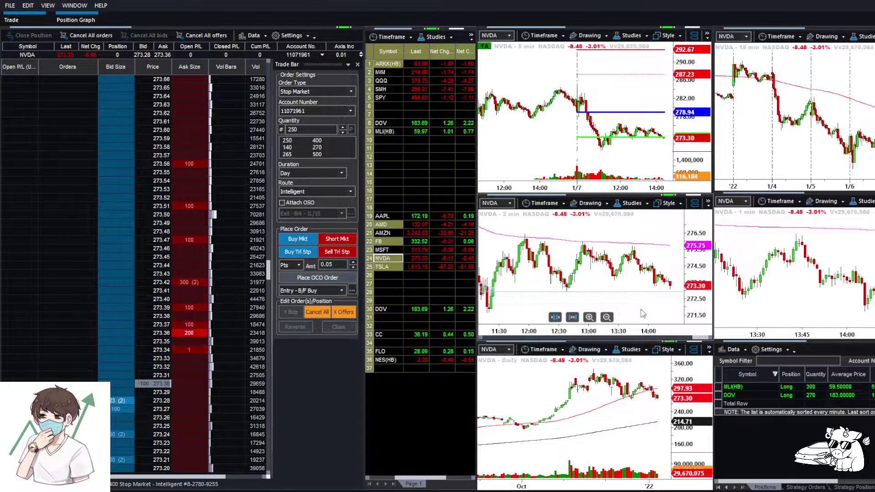
{"action": "scroll", "coordinate": [602, 297], "scroll_direction": "down", "scroll_amount": 2}
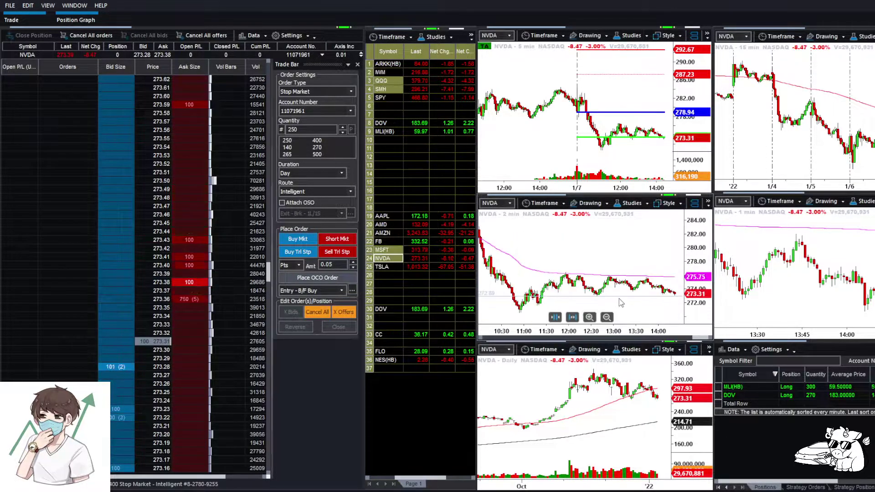
{"action": "scroll", "coordinate": [270, 281], "scroll_direction": "down", "scroll_amount": 5}
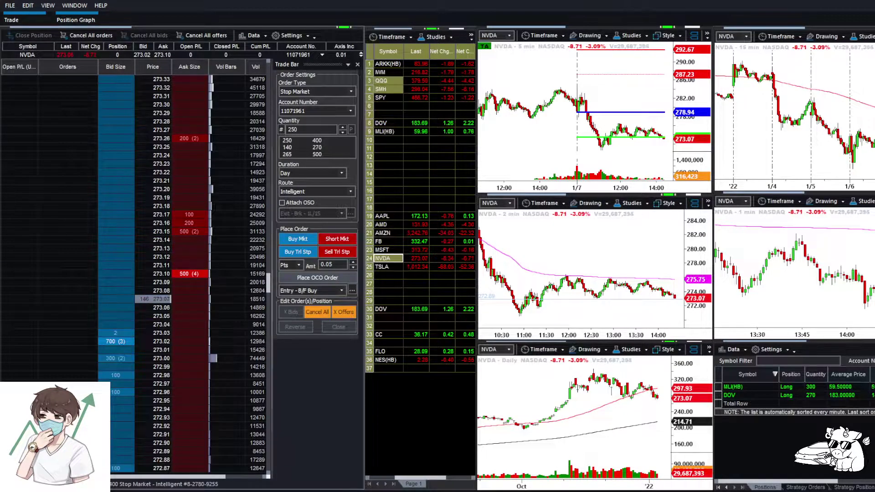
{"action": "key", "text": "ctrl+Tab"}
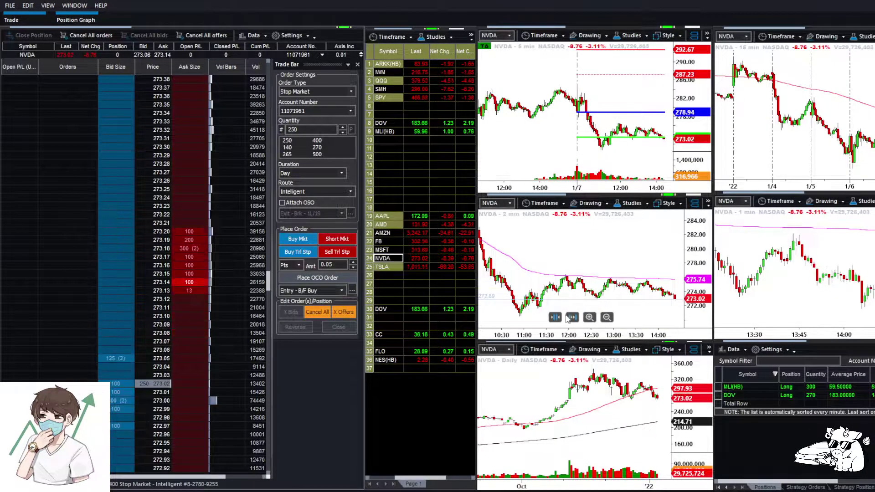
- Zoom the 2-minute chart into recent bars as the 250-share sell stop fills near 272.93
{"action": "left_click", "coordinate": [572, 317]}
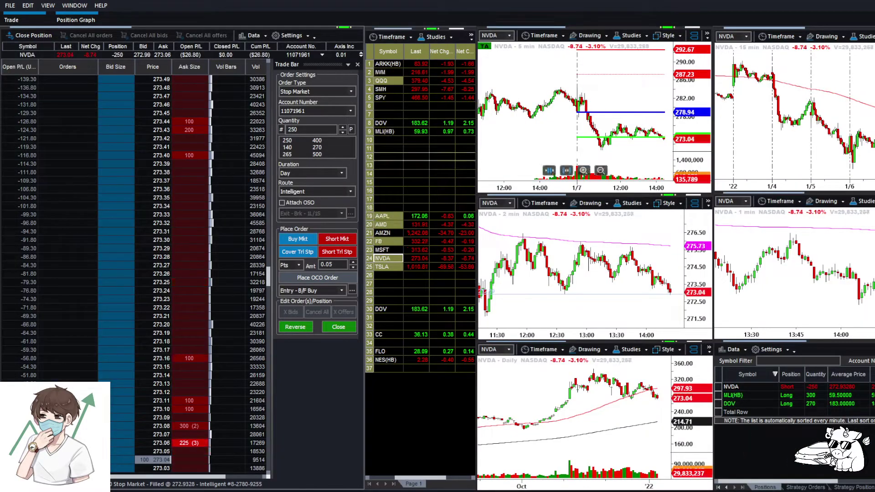
{"action": "scroll", "coordinate": [268, 290], "scroll_direction": "down", "scroll_amount": 10}
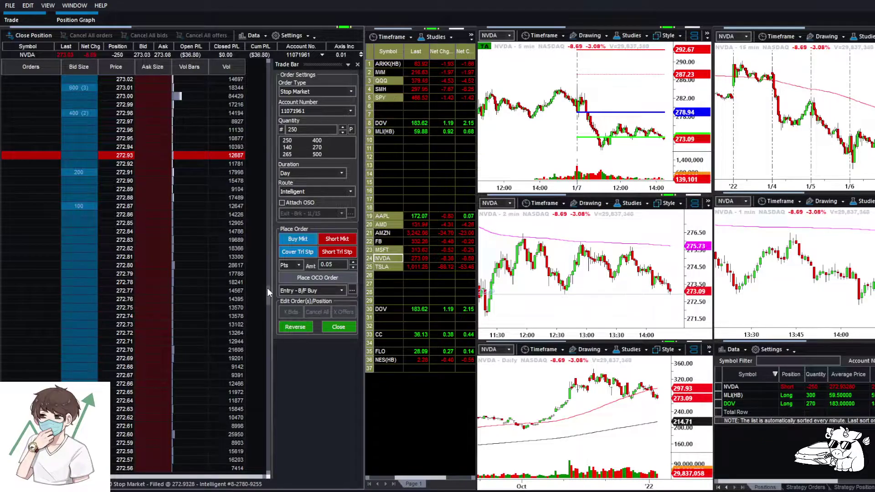
{"action": "scroll", "coordinate": [267, 285], "scroll_direction": "up", "scroll_amount": 5}
{"action": "scroll", "coordinate": [267, 283], "scroll_direction": "down", "scroll_amount": 1}
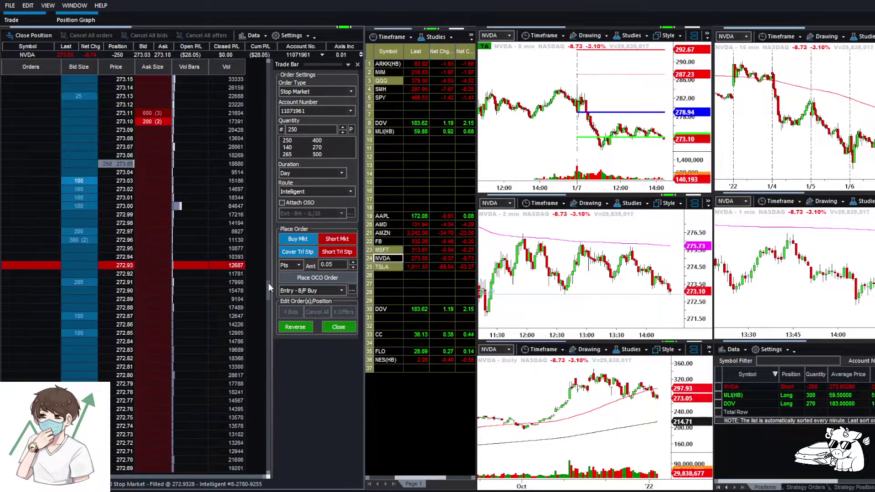
{"action": "left_click", "coordinate": [211, 476]}
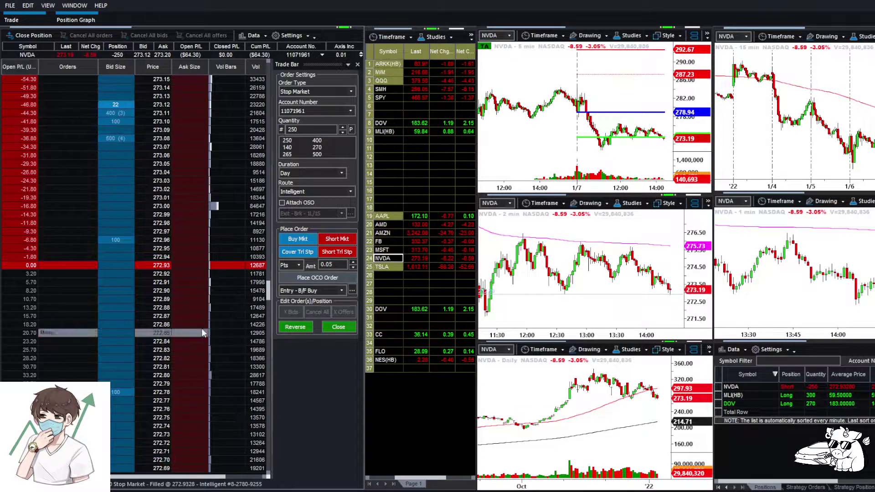
{"action": "scroll", "coordinate": [226, 333], "scroll_direction": "up", "scroll_amount": 7}
{"action": "scroll", "coordinate": [222, 333], "scroll_direction": "up", "scroll_amount": 2}
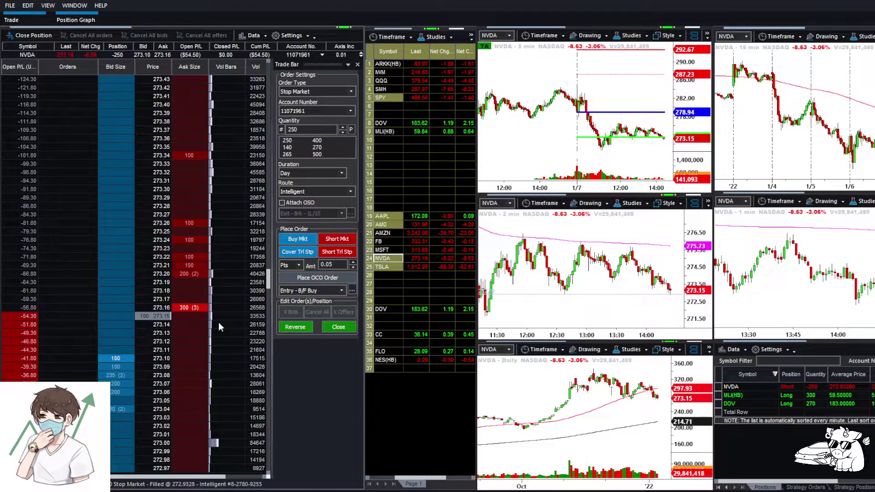
{"action": "left_click", "coordinate": [194, 325]}
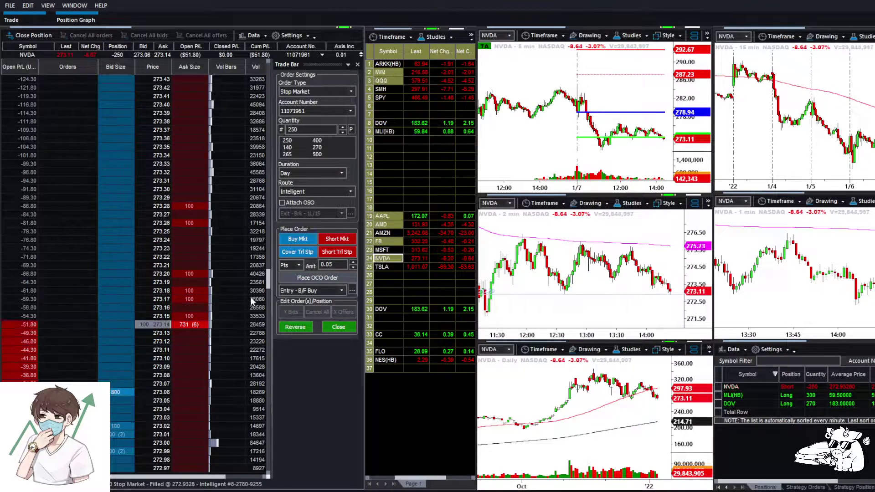
{"action": "scroll", "coordinate": [266, 282], "scroll_direction": "down", "scroll_amount": 3}
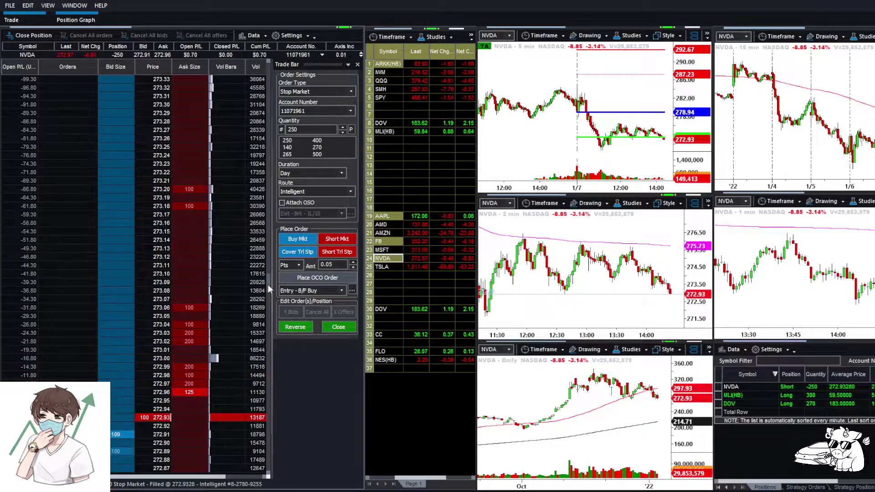
{"action": "left_click_drag", "start_coordinate": [267, 284], "coordinate": [268, 287]}
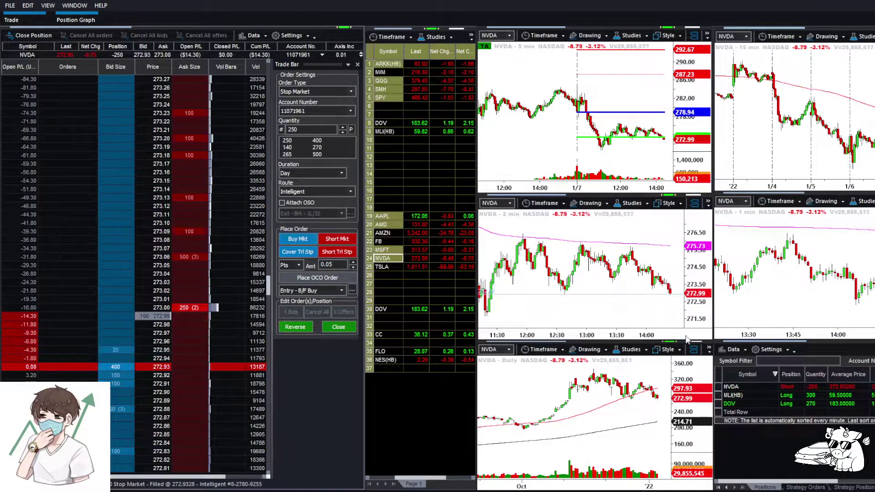
{"action": "left_click", "coordinate": [555, 318]}
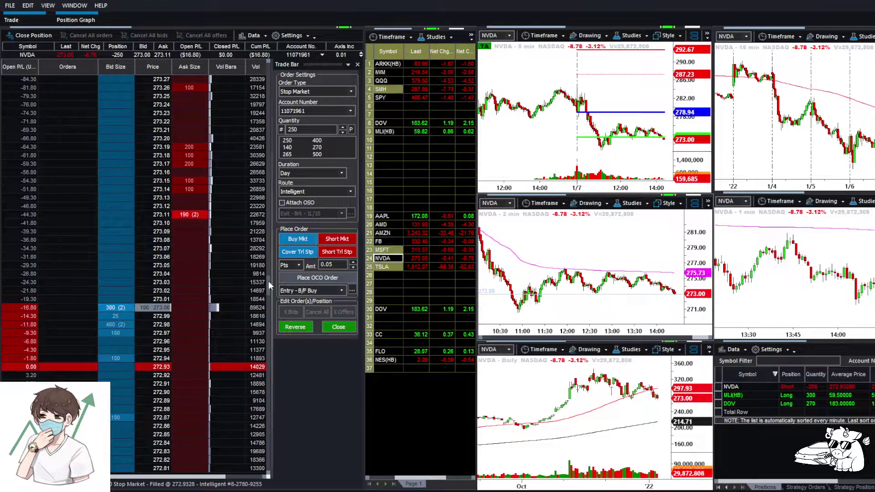
{"action": "left_click", "coordinate": [573, 320]}
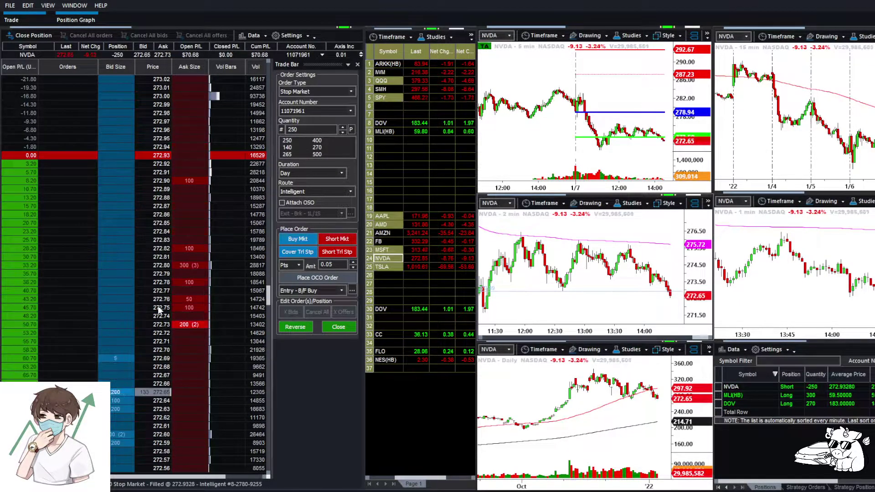
- Scroll the NVDA DOM ladder to the price levels just under the 272.93 entry
{"action": "scroll", "coordinate": [158, 314], "scroll_direction": "down", "scroll_amount": 5}
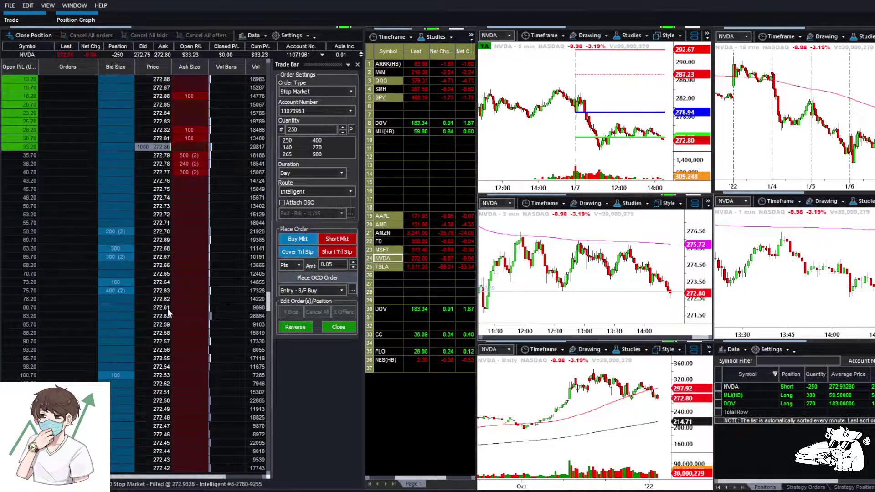
{"action": "scroll", "coordinate": [269, 299], "scroll_direction": "up", "scroll_amount": 3}
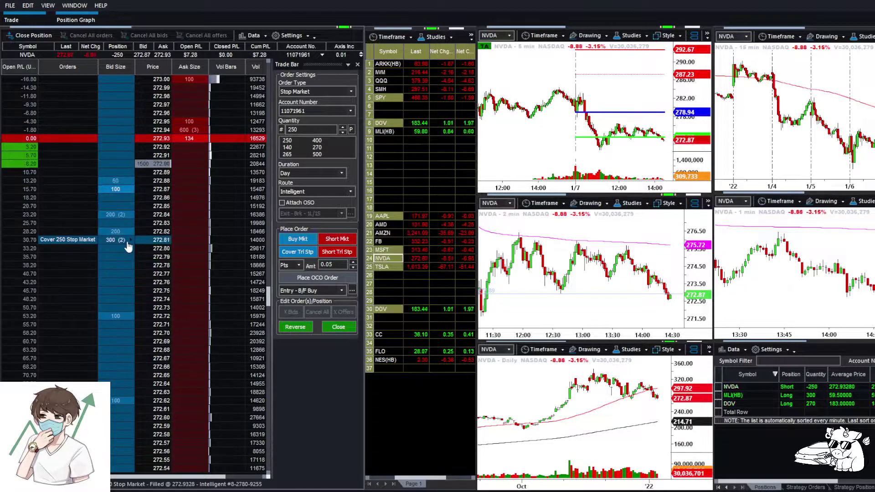
- Place a 250-share cover stop at 272.90, then cancel that order from the Orders column
{"action": "left_click", "coordinate": [128, 248]}
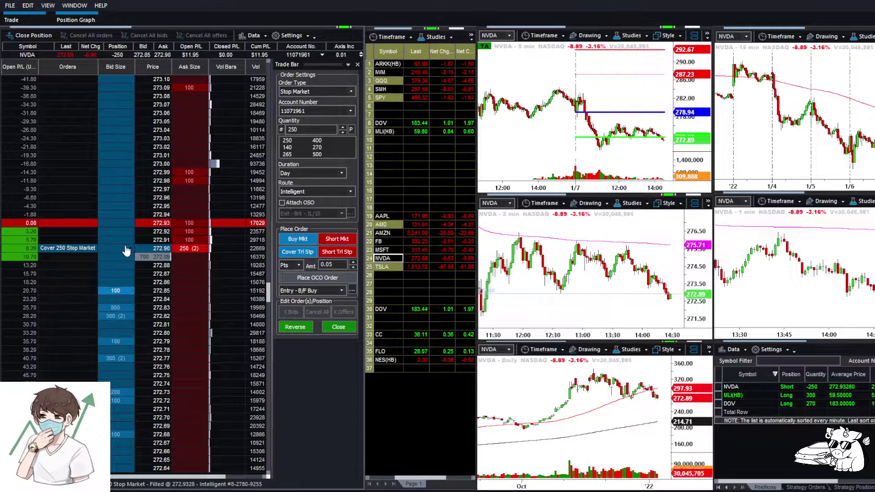
{"action": "left_click", "coordinate": [127, 249]}
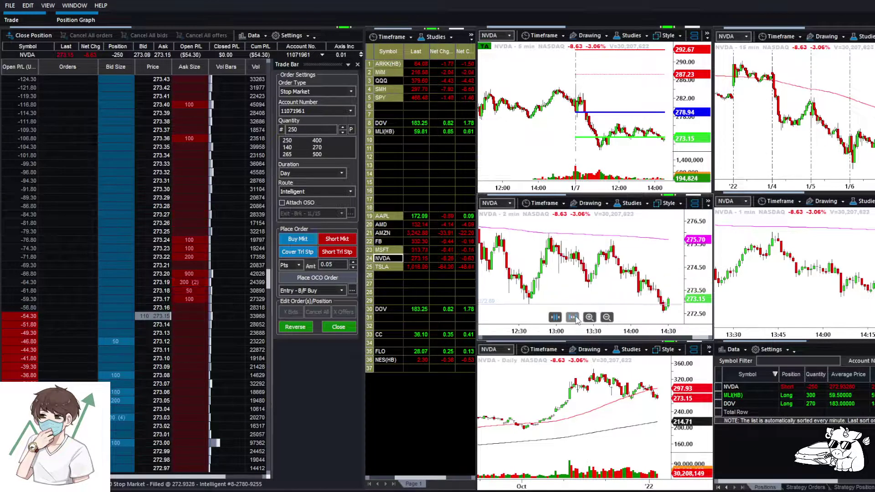
- Bring the 2-minute chart to the latest bars and flatten the 250-share NVDA short at 273.3007
{"action": "left_click", "coordinate": [573, 318]}
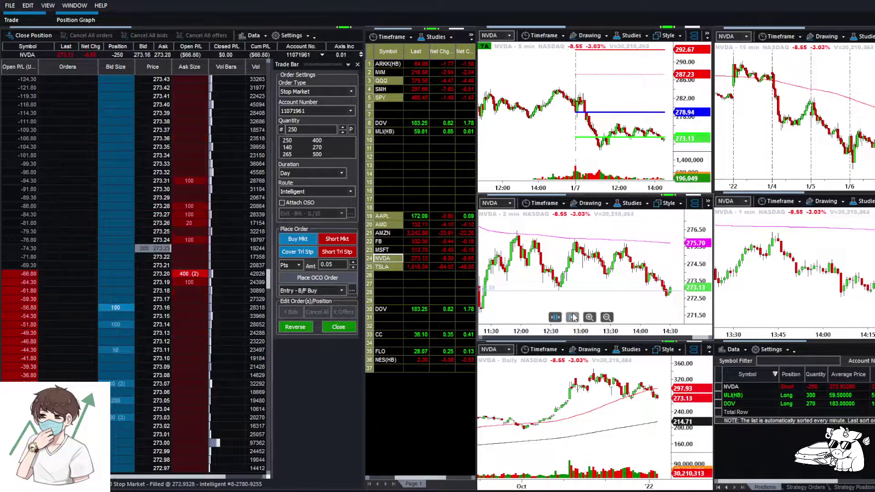
{"action": "left_click", "coordinate": [340, 328]}
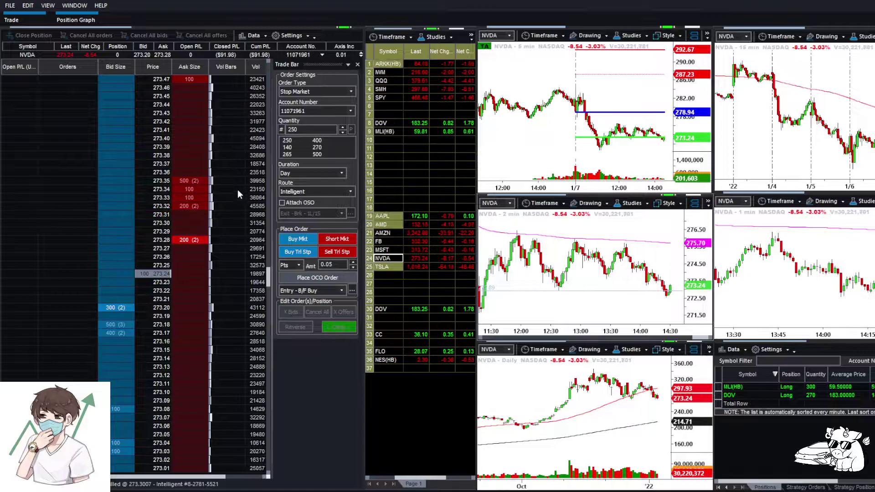